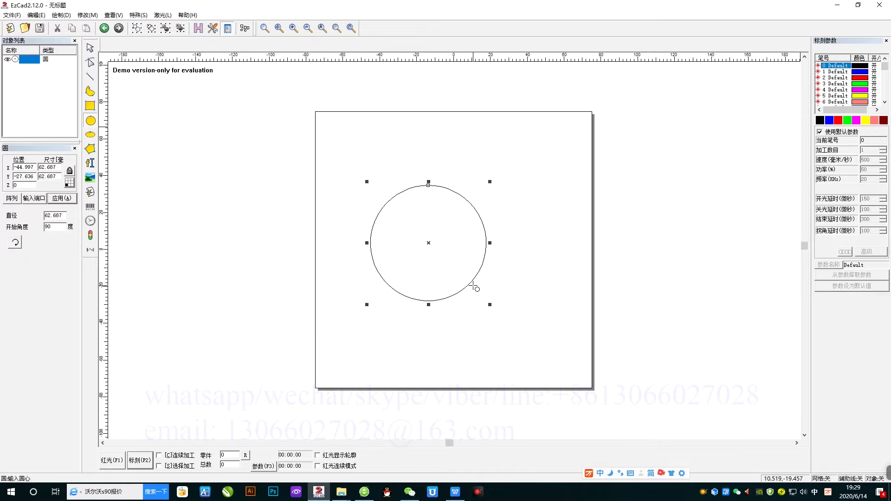
Resize the circle to 50 mm and center it on the work area's origin.
click(91, 48)
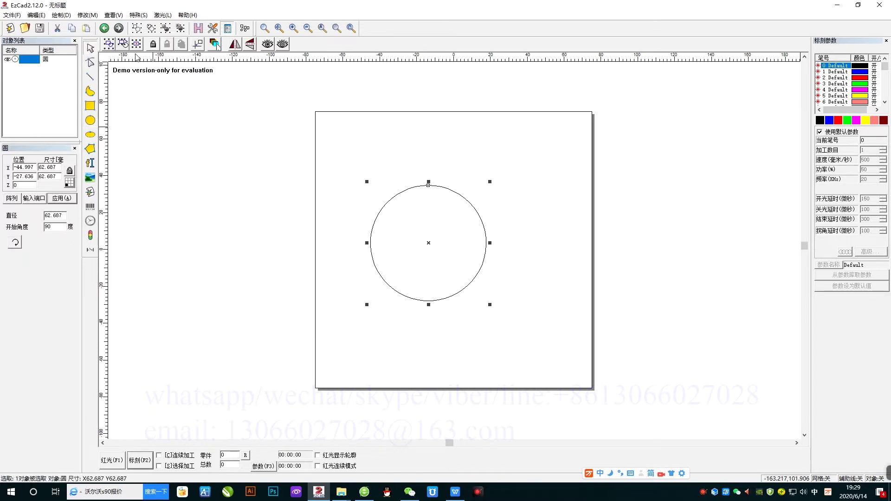
click(198, 46)
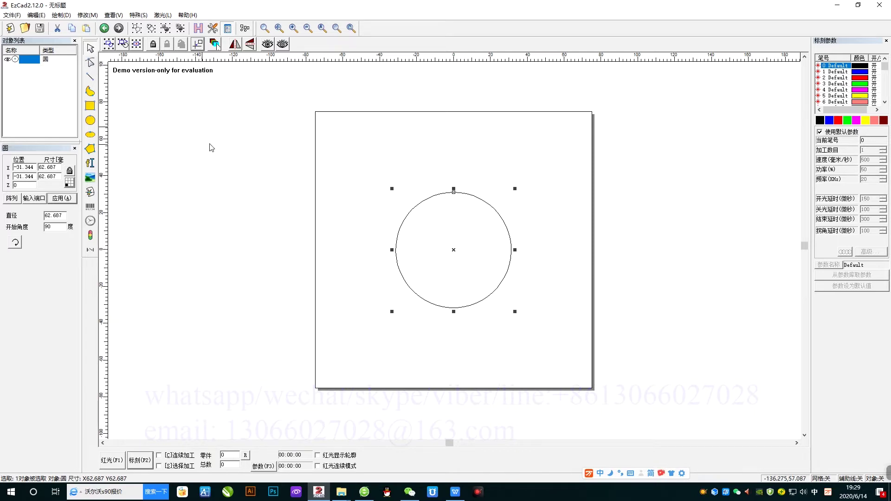
double_click(58, 167)
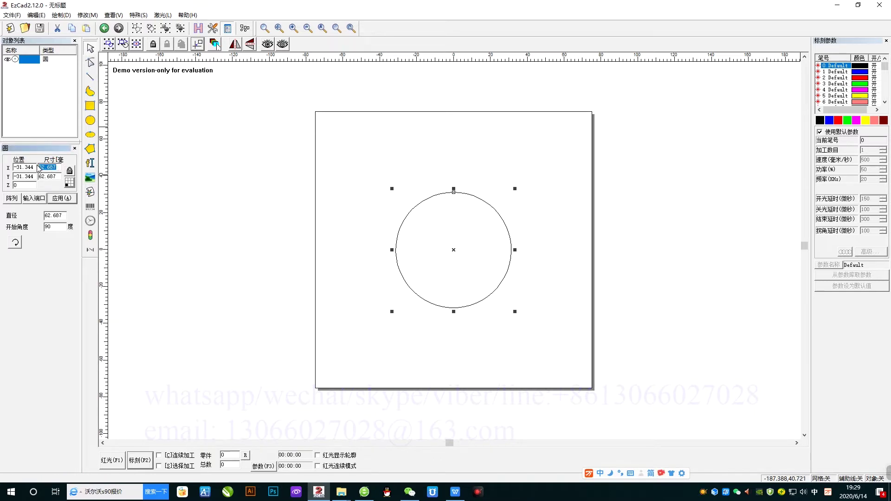
text(50)
click(64, 199)
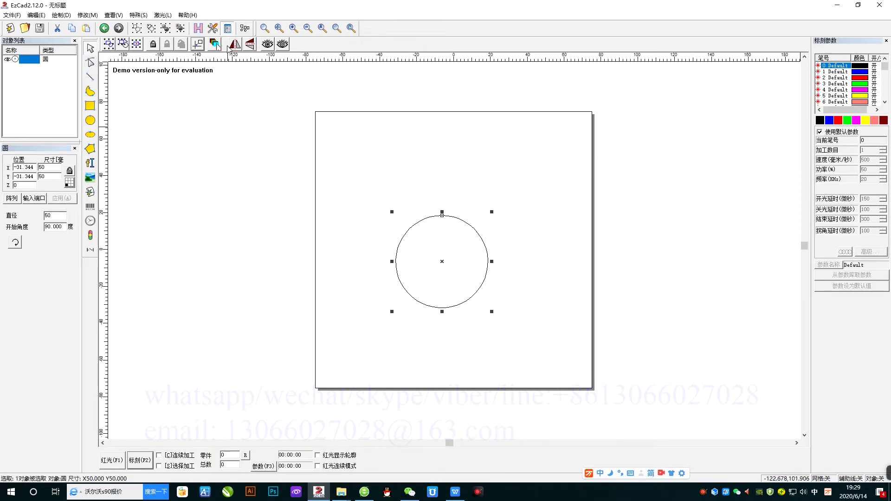
click(199, 45)
scroll(328, 139, up, 1)
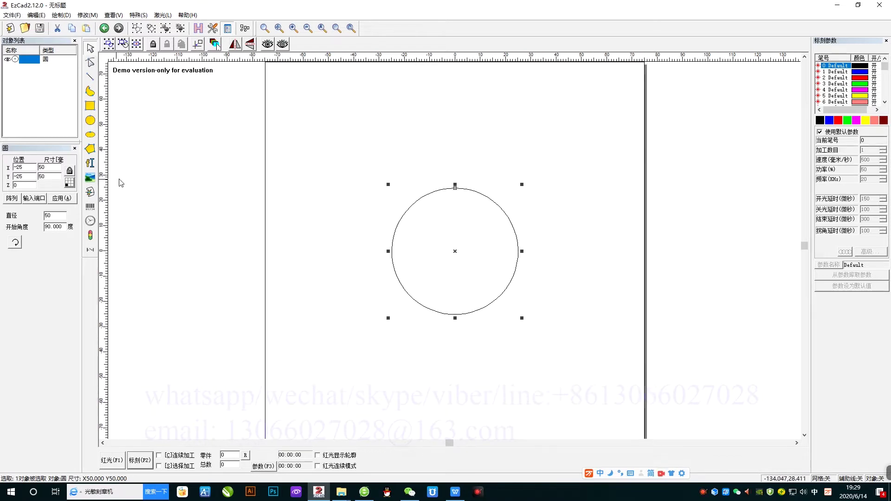
Place a text object on the circle's topmost point and change its font type to TrueType.
click(91, 164)
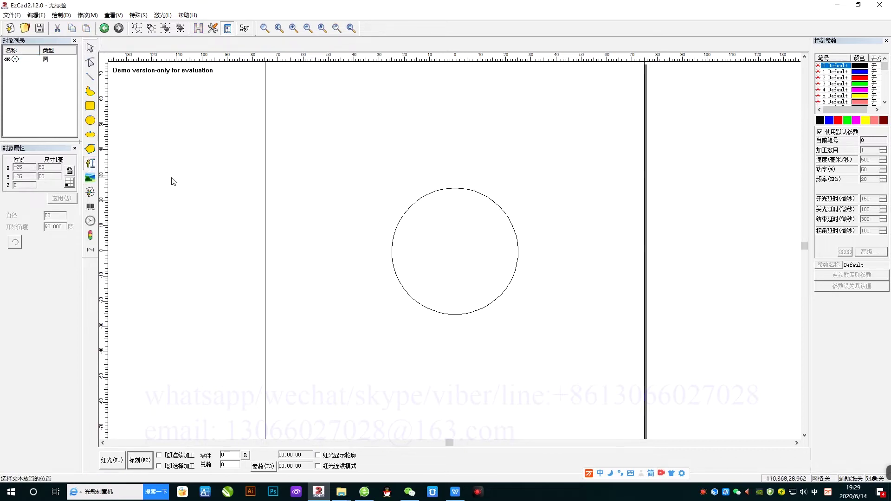
click(456, 188)
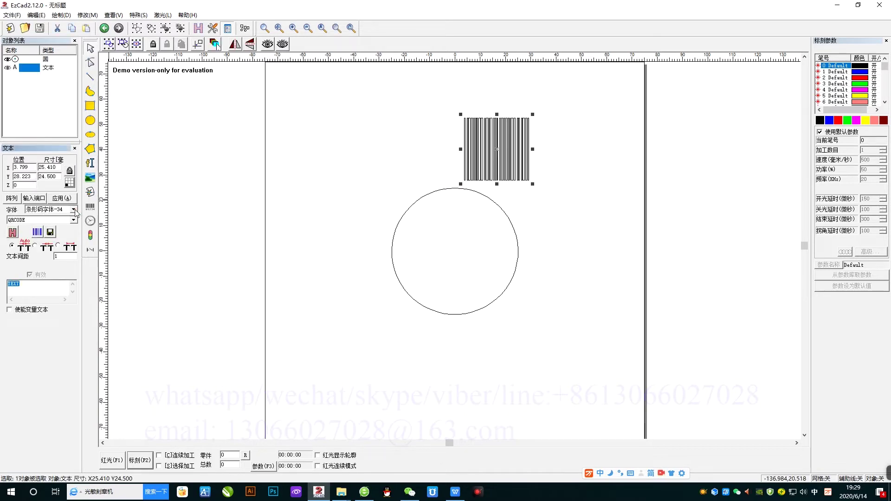
click(75, 209)
click(69, 217)
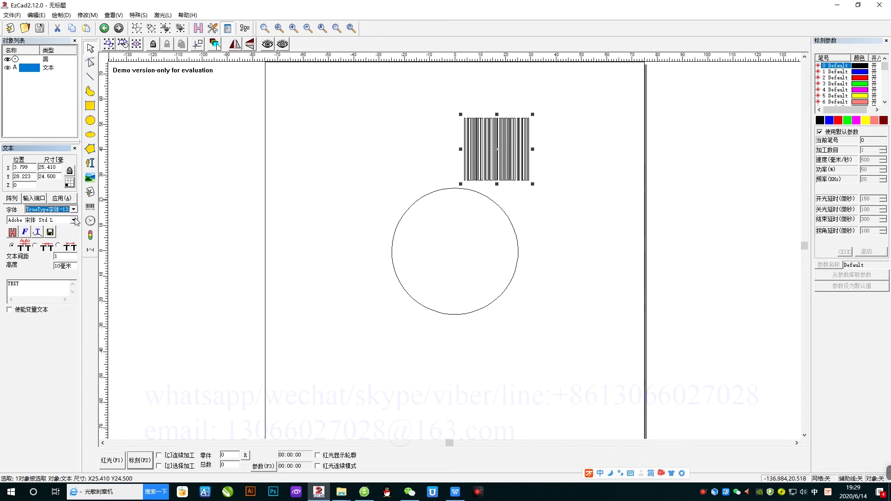
click(63, 198)
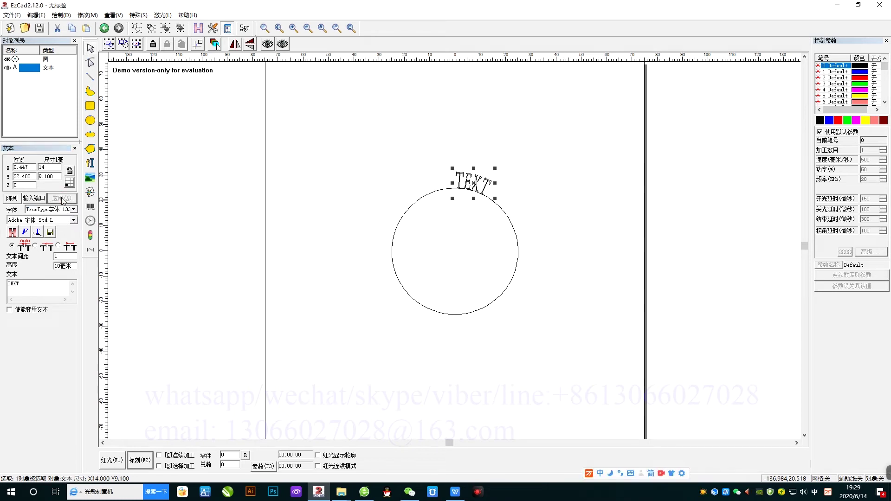
scroll(458, 182, up, 1)
scroll(458, 183, up, 1)
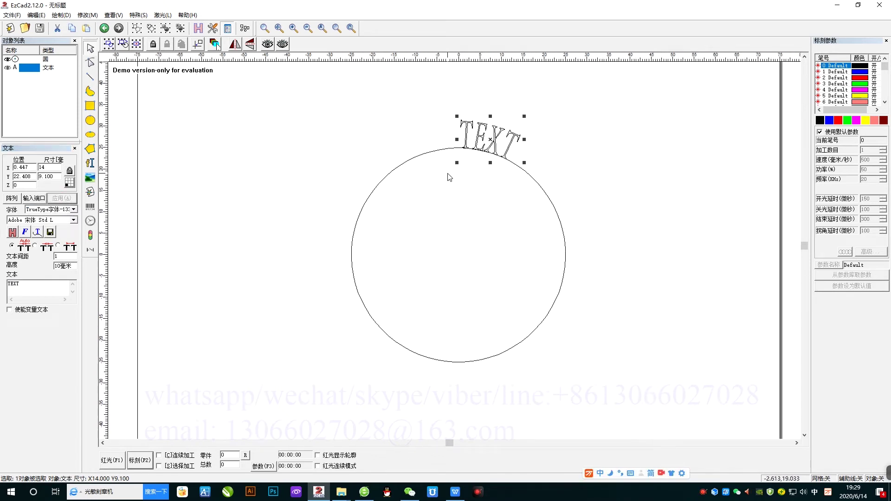
Replace the curved text's content with "激光打标测试".
click(69, 221)
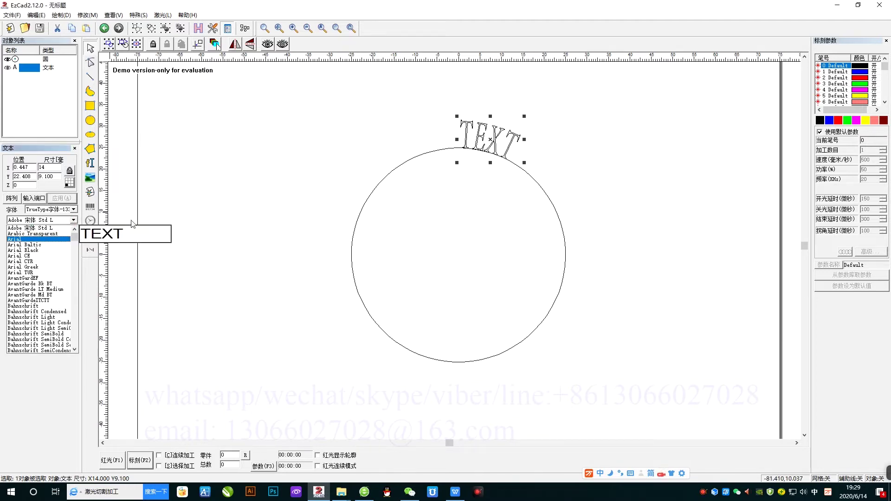
click(75, 202)
double_click(11, 283)
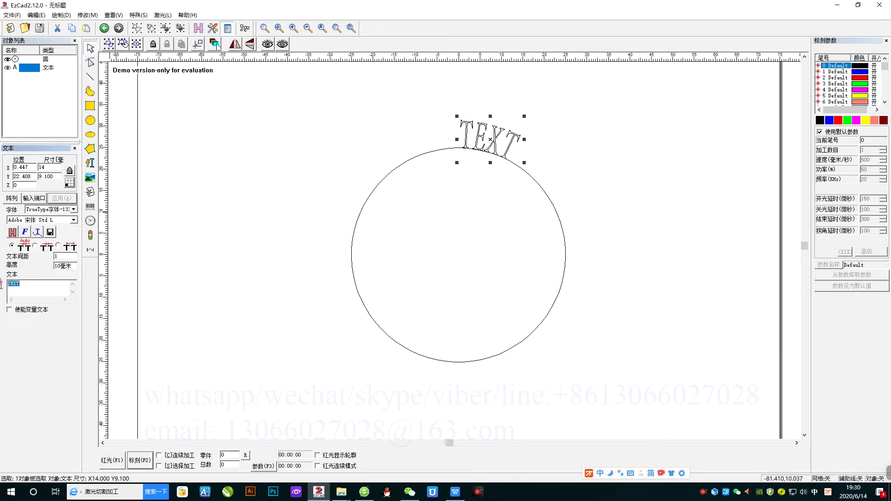
text(激光)
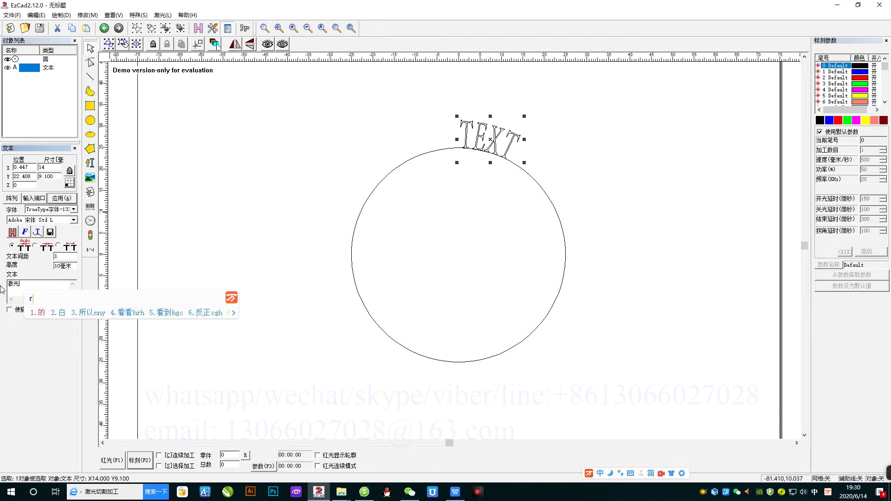
text(打标测试)
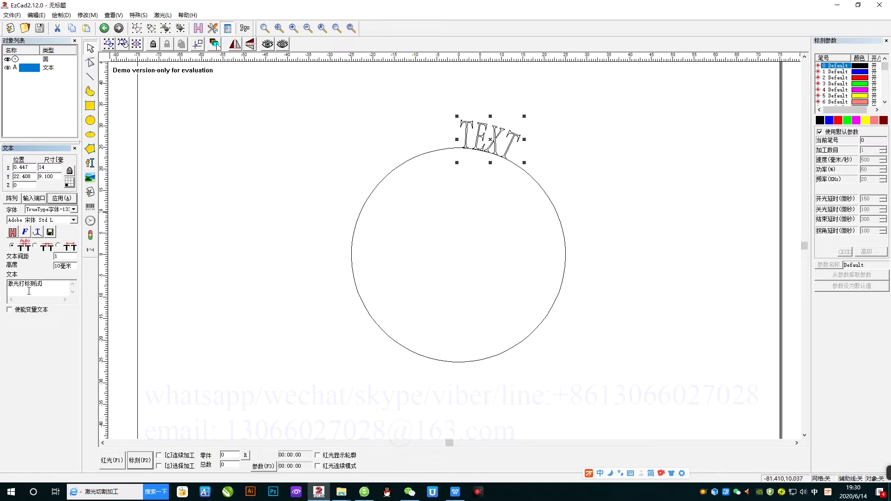
click(58, 200)
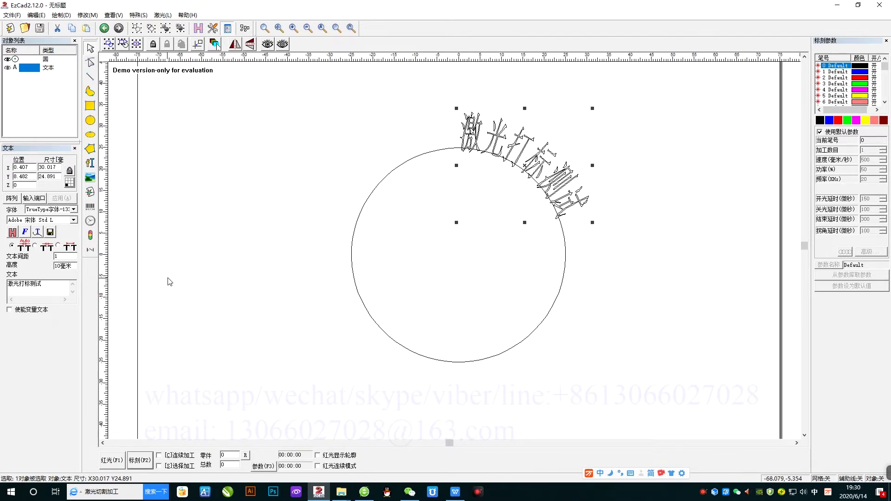
Set the curved text's character height to 5 mm.
drag(62, 266, 41, 266)
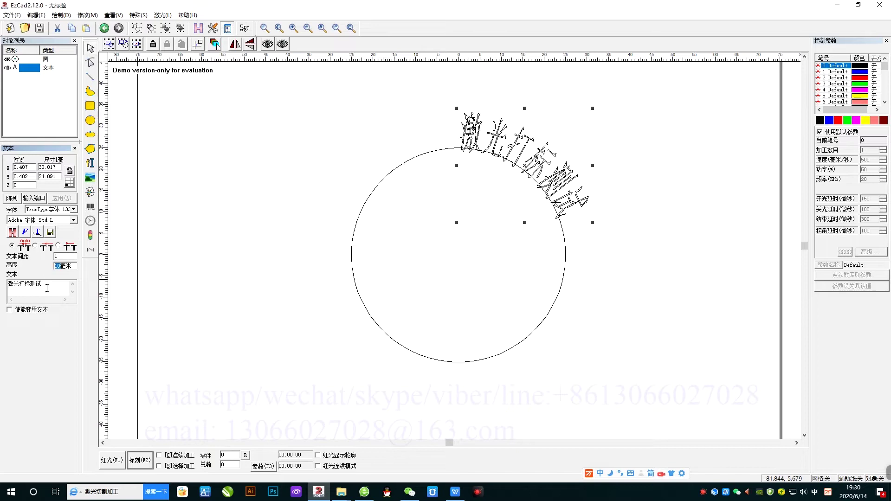
drag(43, 284, 39, 265)
text(5)
click(63, 198)
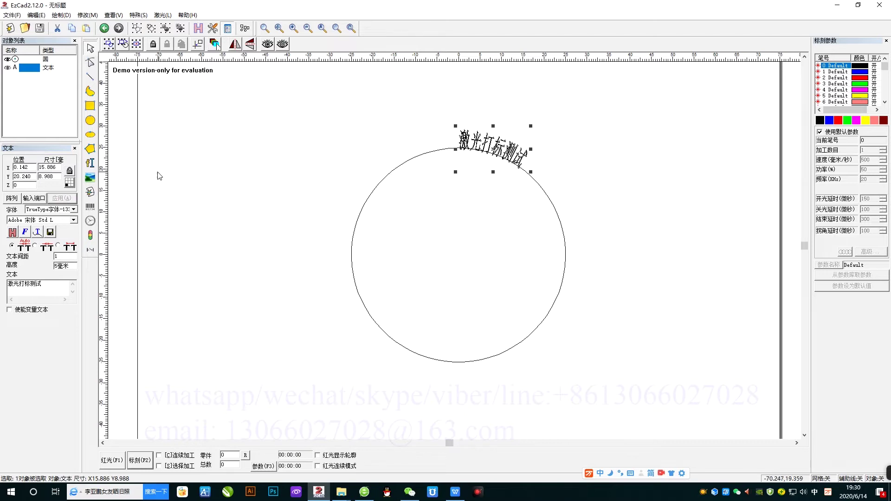
Center-align the text on the circle in its font settings.
scroll(306, 165, up, 1)
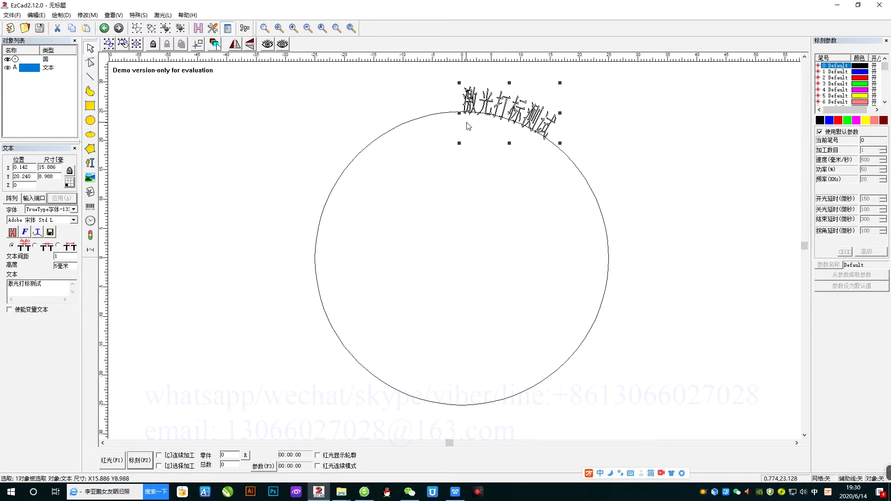
click(25, 232)
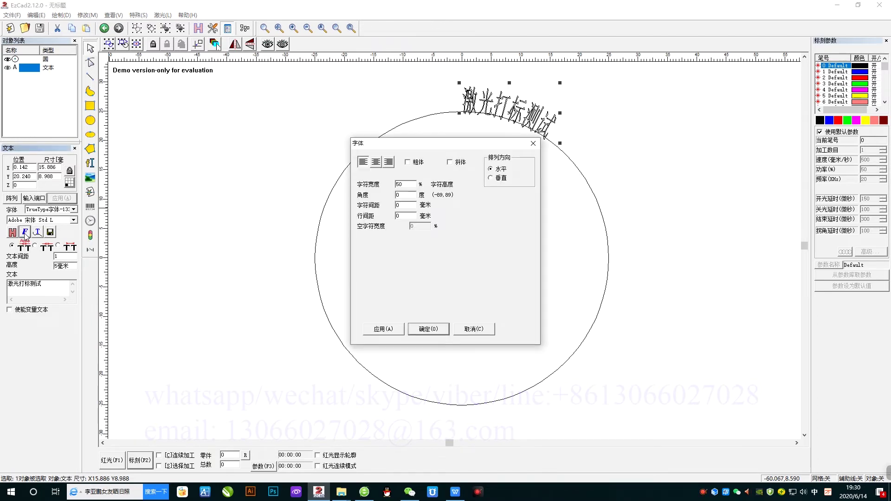
click(375, 163)
click(393, 330)
click(422, 331)
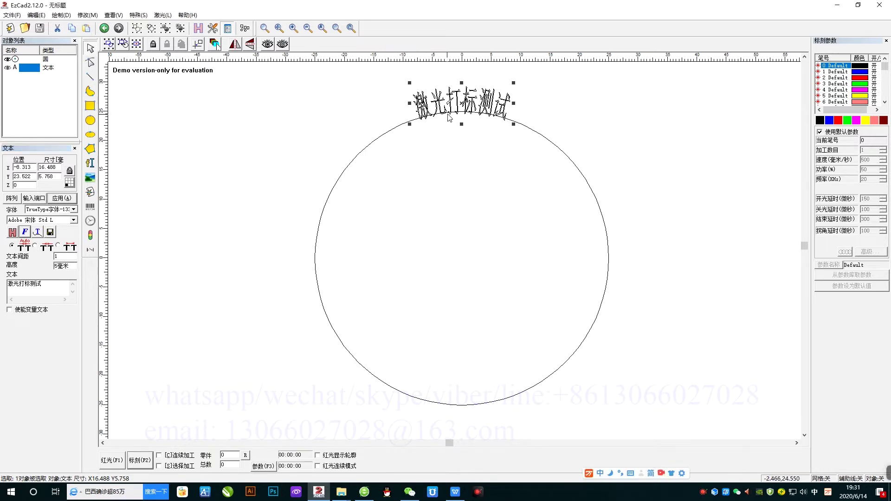
Set the path text's base angle to 0 degrees to move the text to the circle's right side.
click(37, 232)
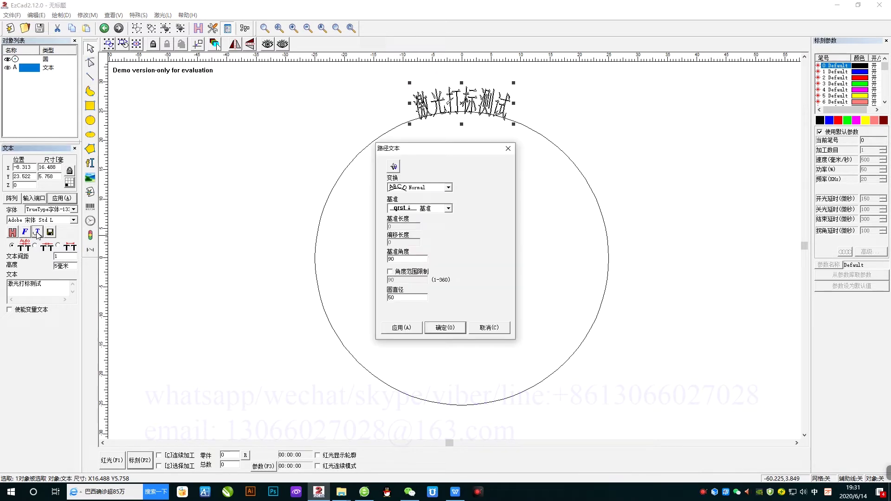
drag(410, 144, 629, 189)
double_click(618, 302)
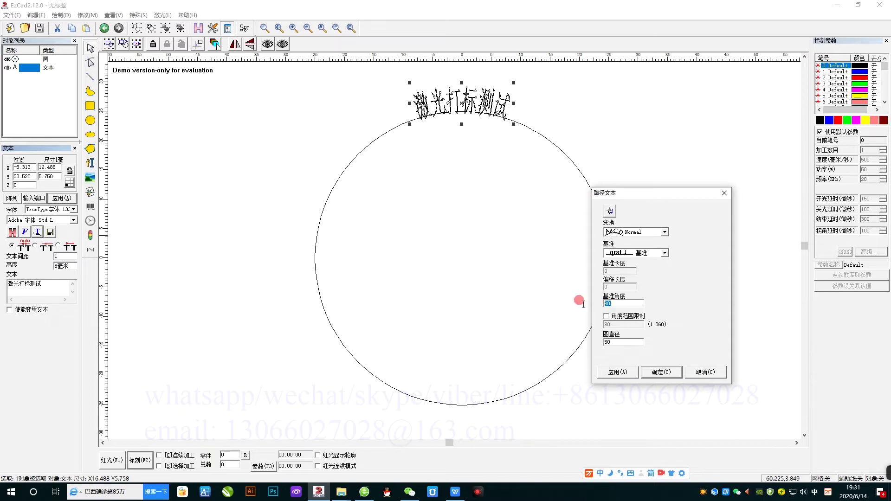
drag(639, 194, 701, 230)
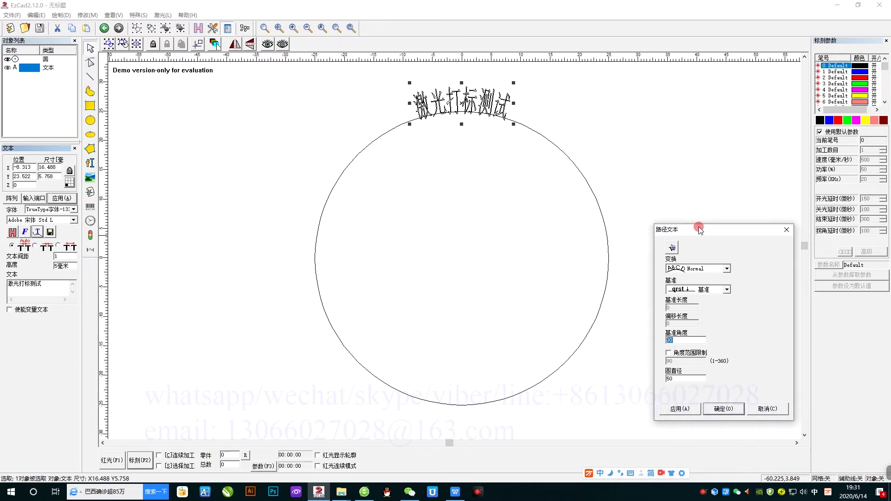
double_click(681, 340)
text(0)
click(691, 411)
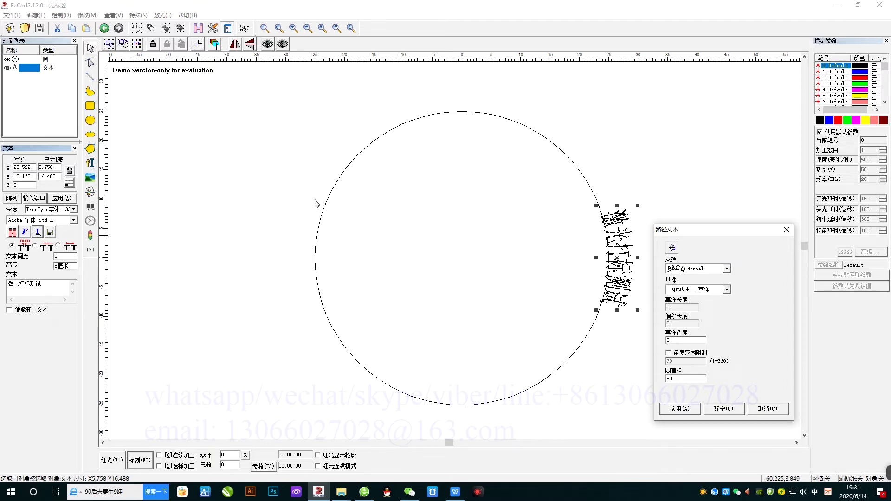
Set the path text's base angle to 180 degrees to move the text to the circle's left side.
double_click(683, 341)
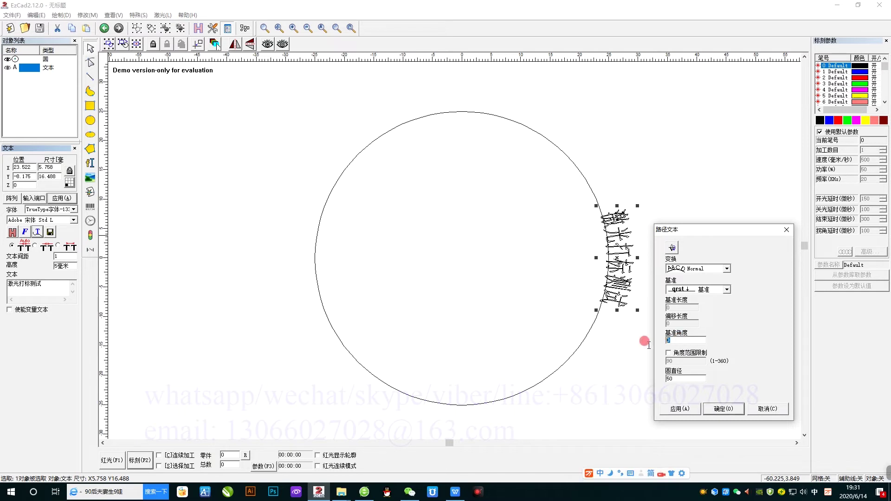
text(180)
click(671, 410)
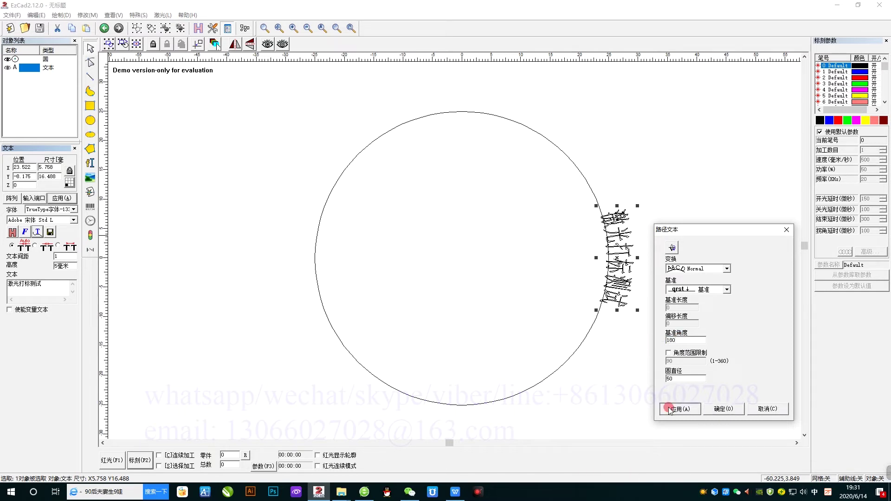
click(719, 410)
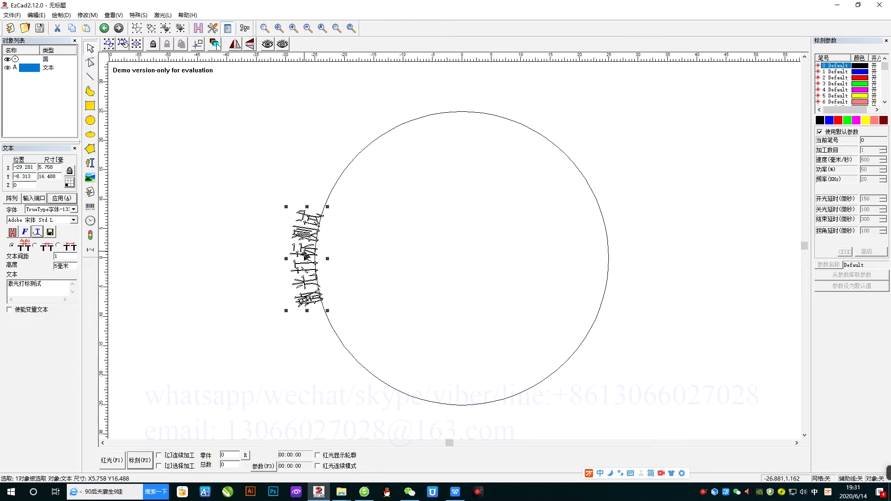
Set the path text's base angle back to 90 degrees so the text sits on top of the circle.
click(37, 231)
drag(408, 261, 324, 261)
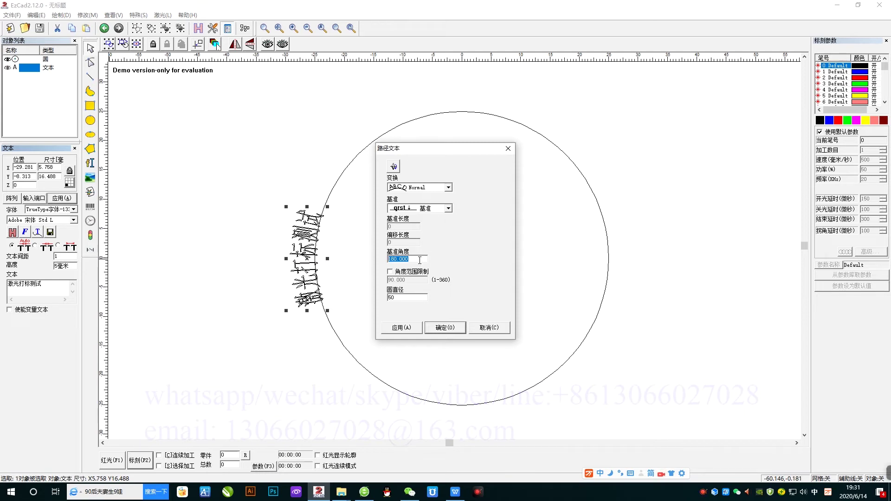
text(90)
click(418, 328)
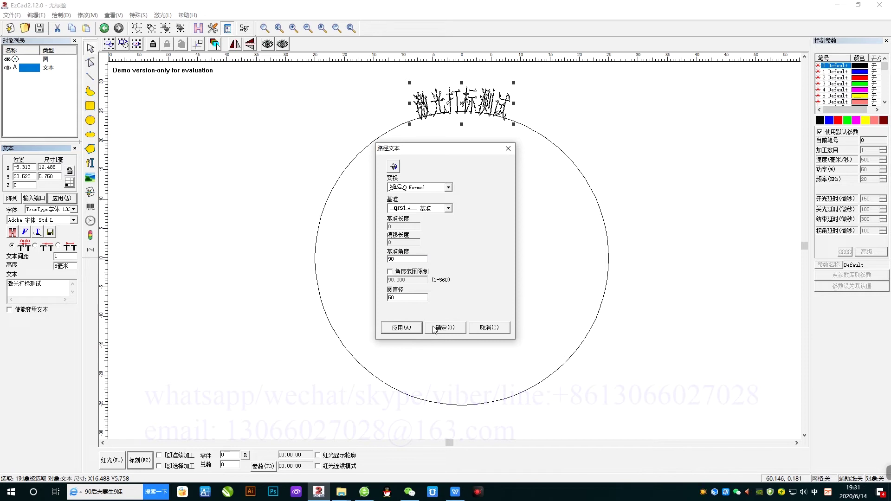
click(435, 328)
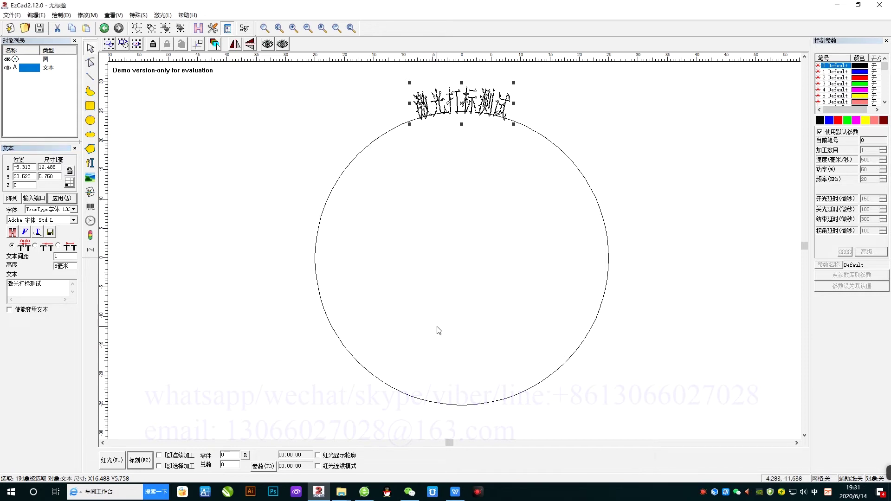
Set the curved text's character spacing to 1 mm in its font settings.
scroll(461, 110, down, 2)
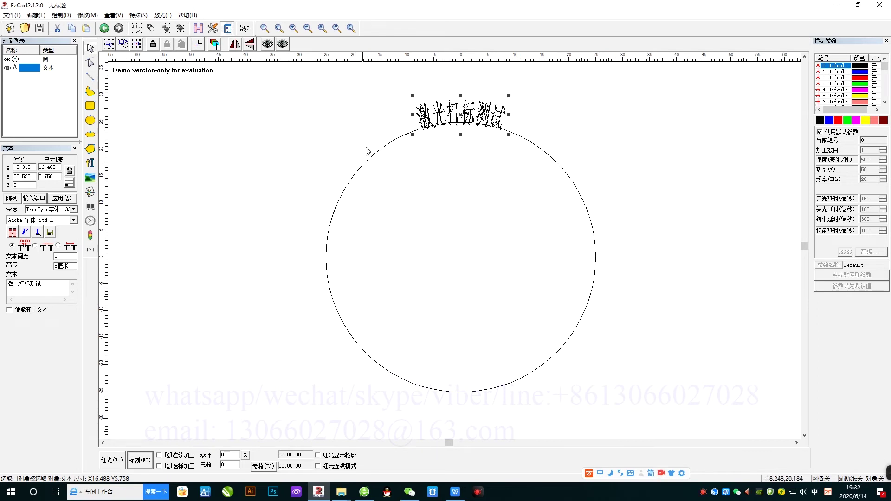
click(27, 233)
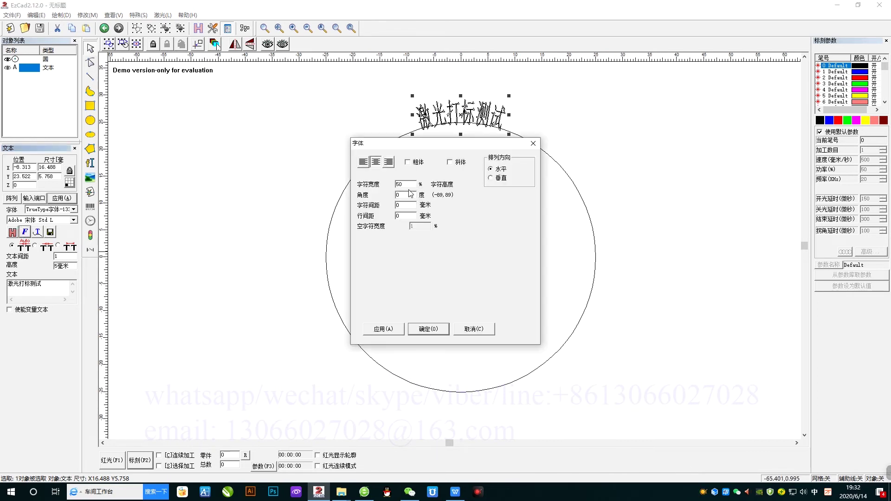
drag(420, 144, 486, 213)
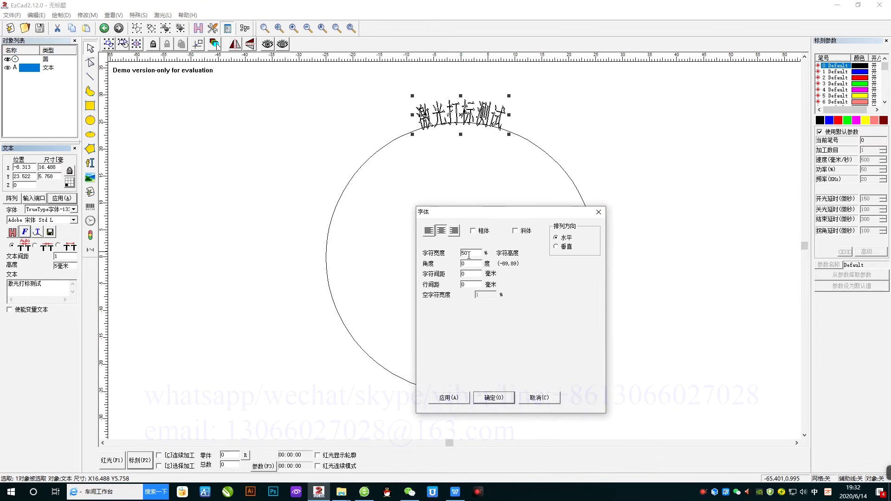
double_click(471, 274)
text(1)
click(461, 400)
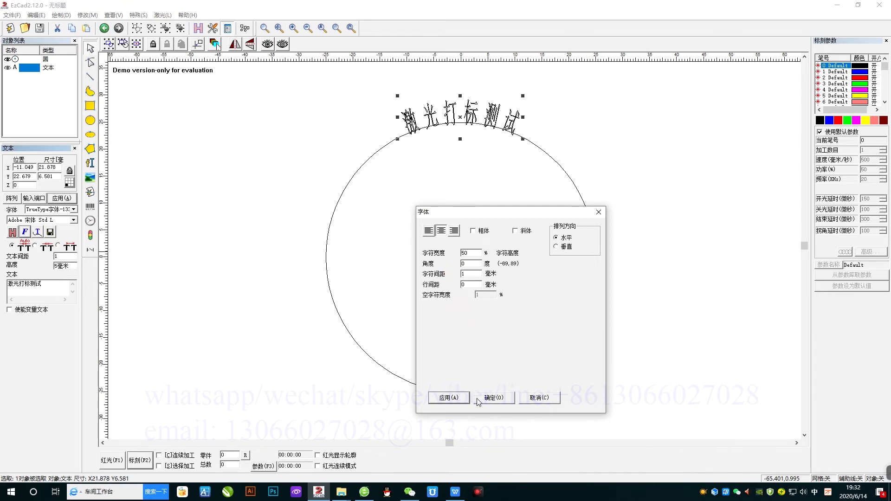
click(495, 399)
Reduce the curved text's character height to 3 mm.
click(55, 258)
double_click(55, 266)
text(3)
click(65, 201)
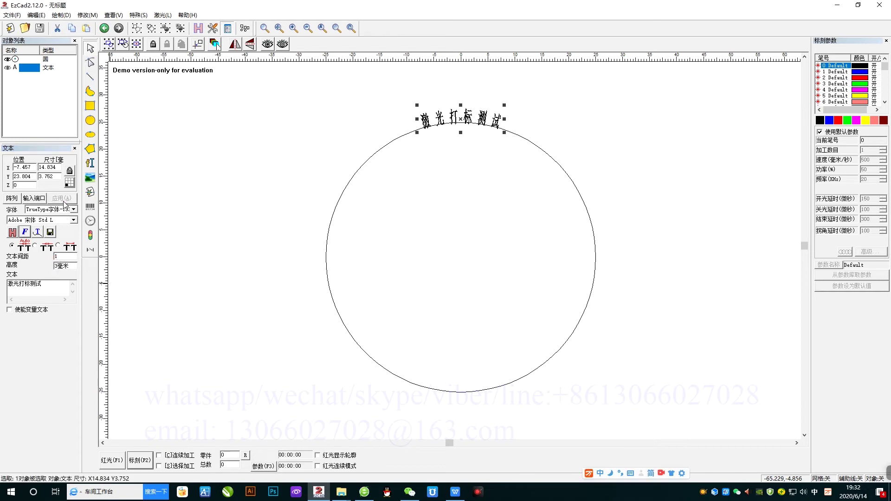
Change the curved text's font to AvantGarde Bk BT.
click(337, 28)
scroll(555, 266, down, 3)
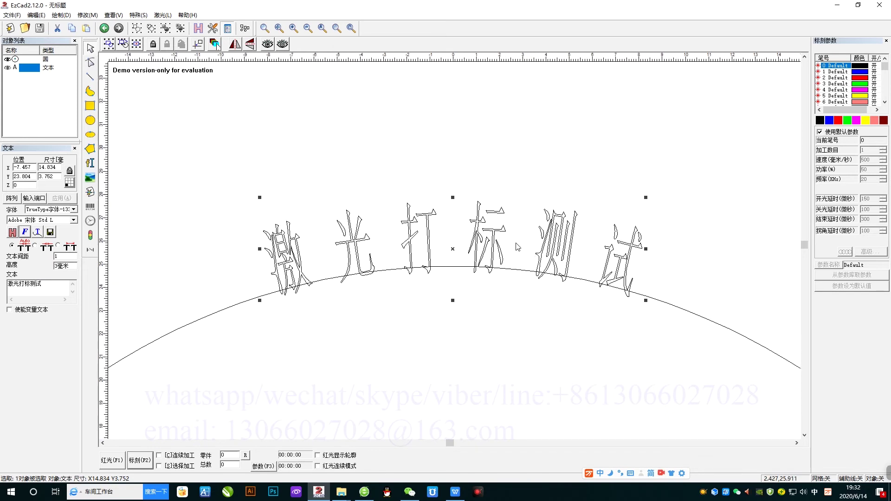
scroll(510, 245, down, 1)
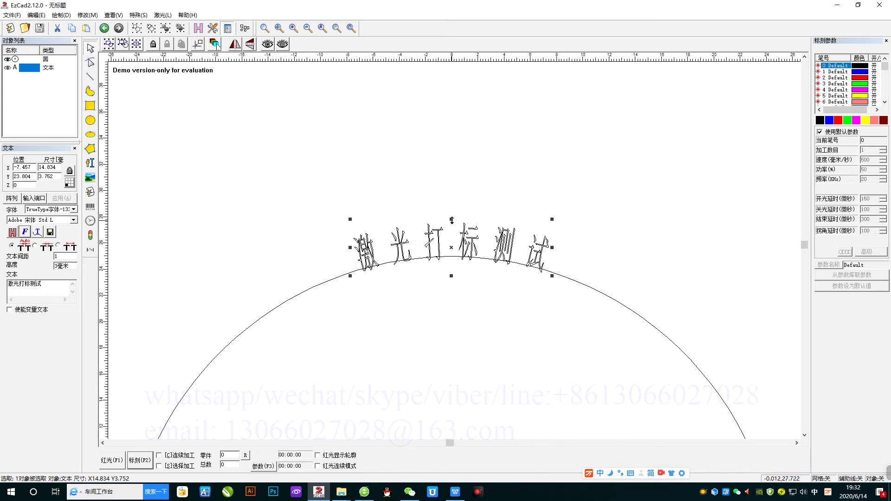
scroll(446, 250, down, 1)
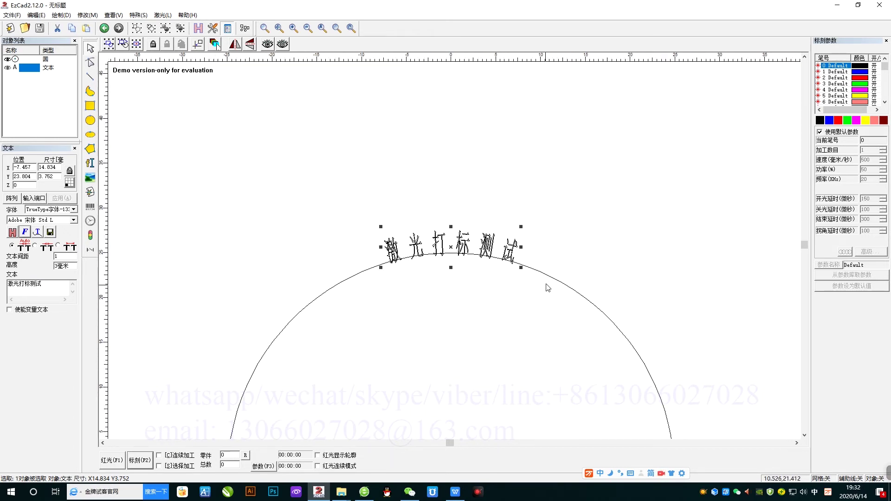
scroll(491, 321, down, 1)
scroll(488, 319, down, 1)
scroll(487, 314, up, 1)
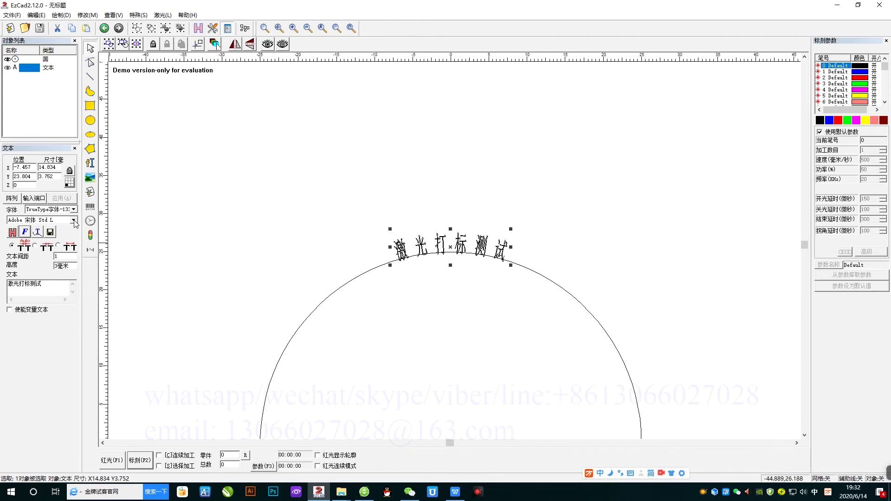
click(74, 220)
click(30, 284)
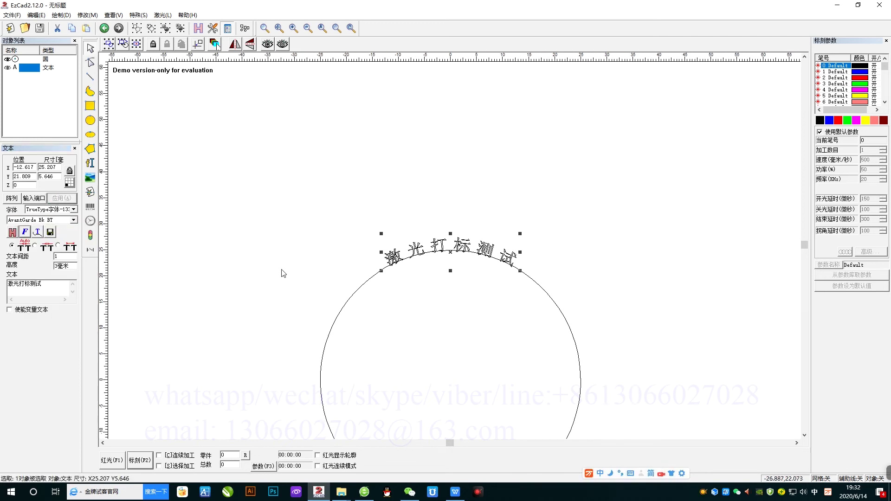
Add a second text object with the default wording TEXT to the drawing.
scroll(281, 271, up, 1)
scroll(282, 271, down, 3)
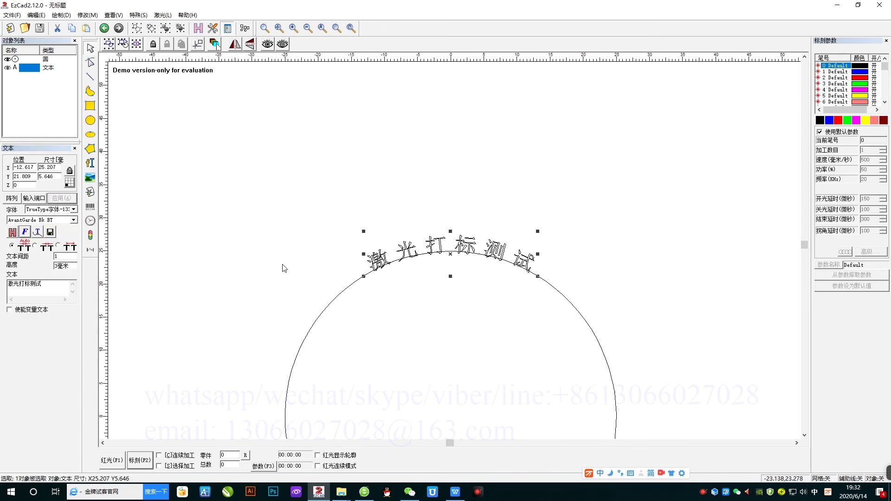
scroll(291, 260, down, 1)
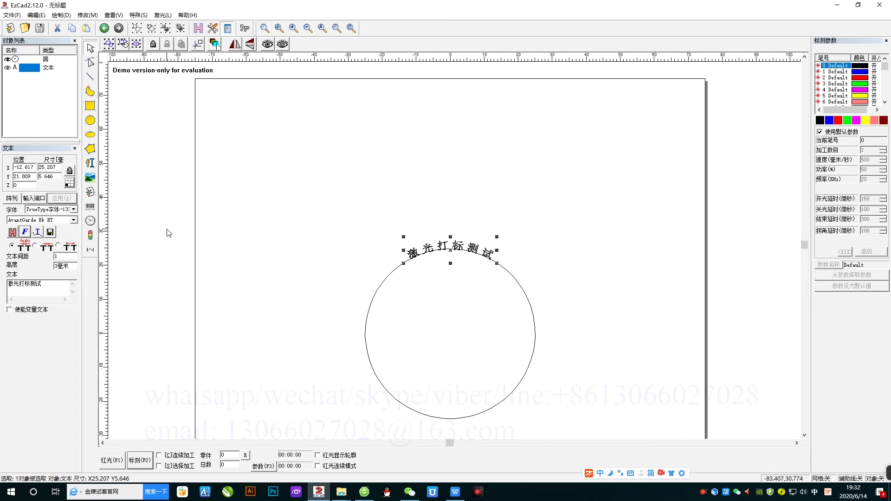
click(90, 162)
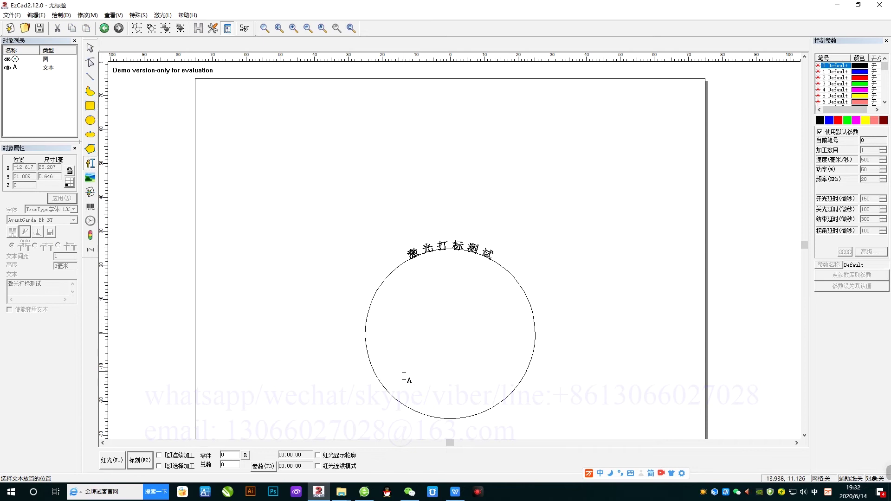
click(400, 267)
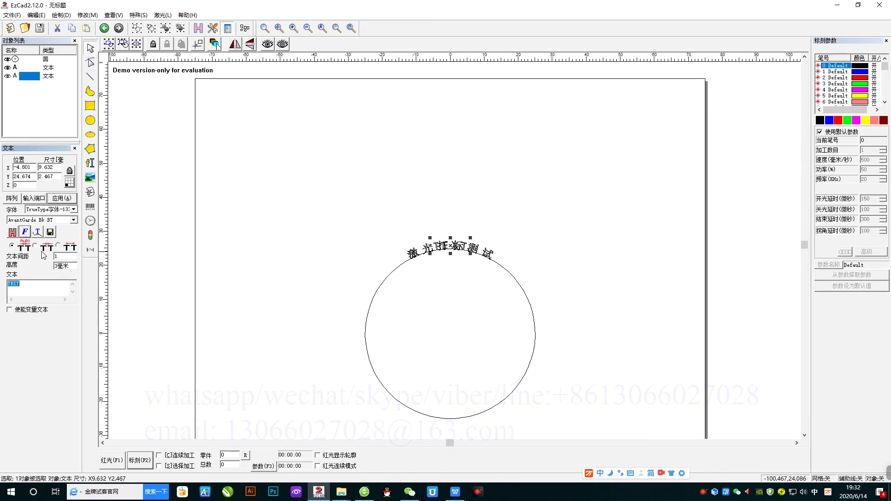
Flip the new path text to the inner side of the 50 mm circle in its path text settings.
click(37, 232)
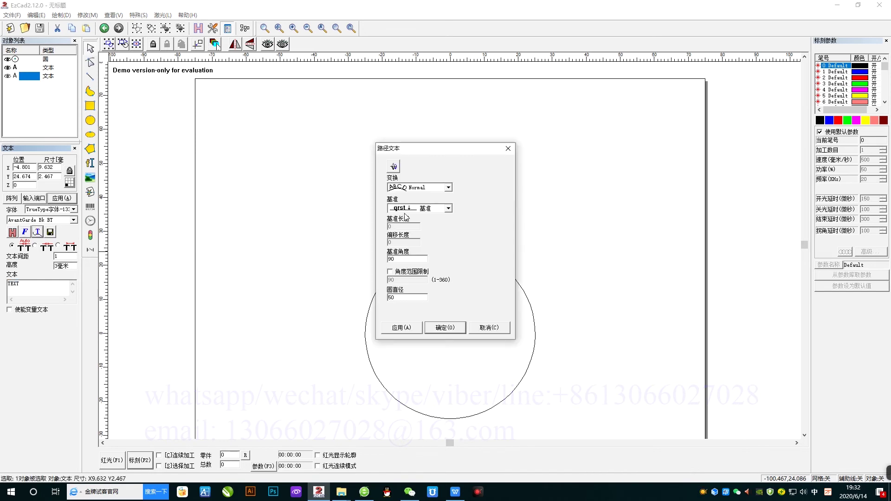
drag(431, 158, 619, 191)
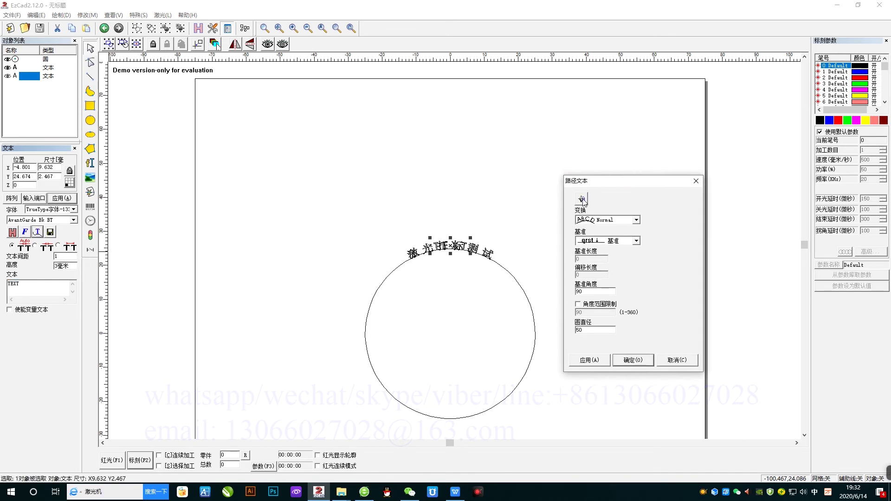
click(582, 199)
click(599, 363)
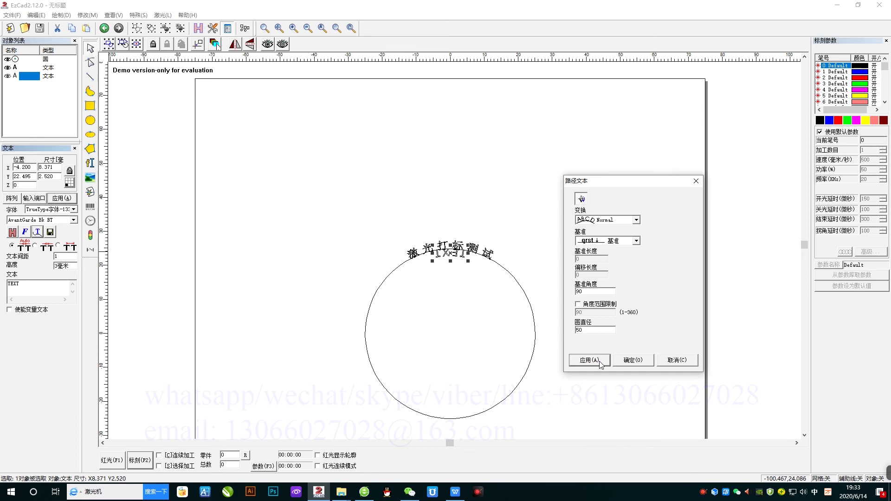
Set the new text's base angle to 180 degrees to move it to the circle's left side.
double_click(574, 289)
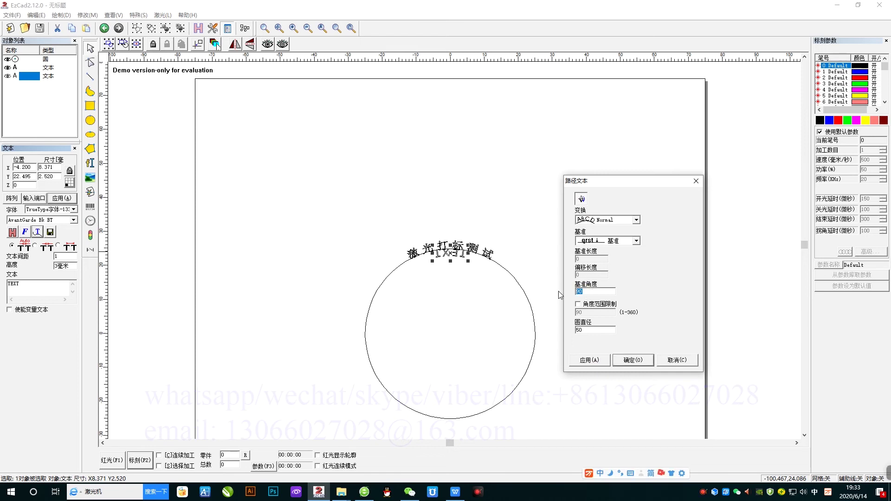
text(180)
click(595, 366)
Set the new text's base angle to 270 degrees to place it at the circle's bottom and accept the path settings.
click(526, 292)
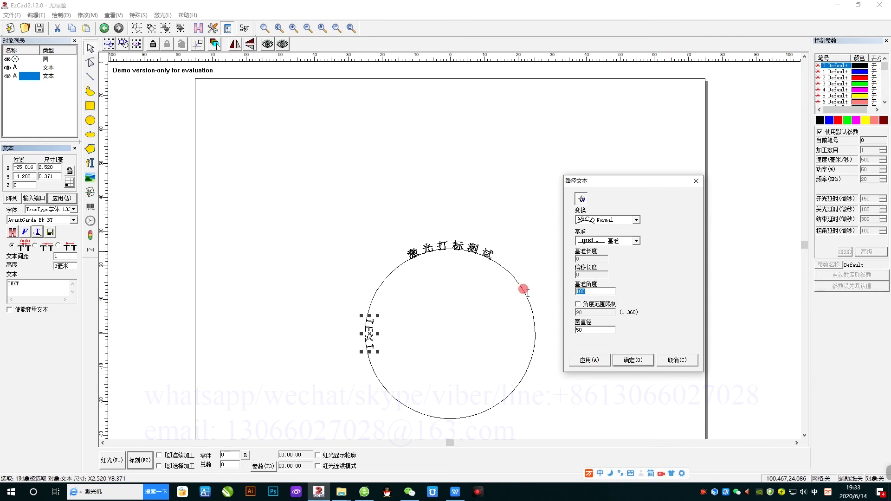
text(270)
click(602, 364)
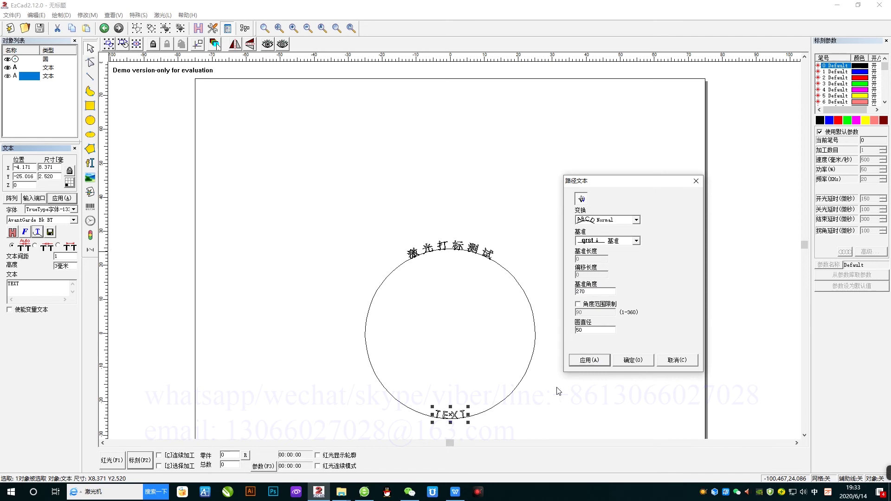
click(633, 360)
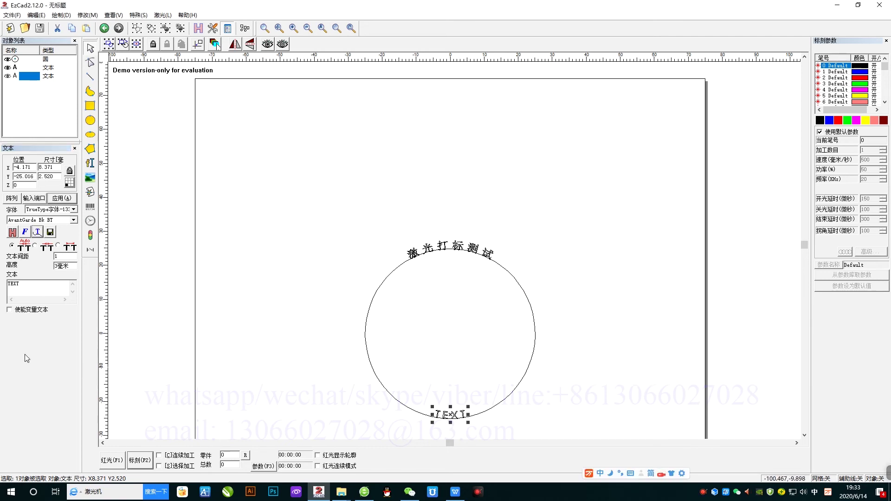
Replace the wording of the text at the circle's bottom with 激光打标机.
drag(37, 283, 1, 285)
text(激光打标机)
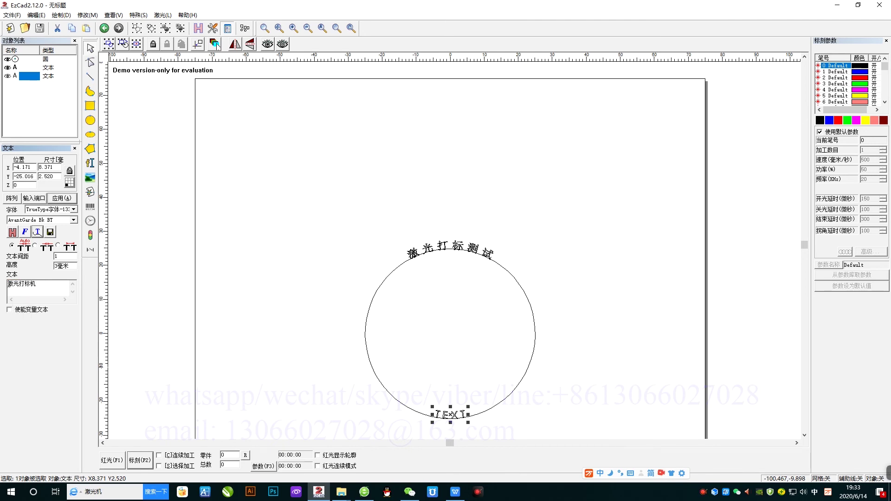
click(62, 198)
Examine how the lower text 激光打标机 and the upper text 激光打标测试 follow the circle.
scroll(402, 365, up, 2)
scroll(426, 344, down, 1)
scroll(426, 344, down, 1)
click(337, 28)
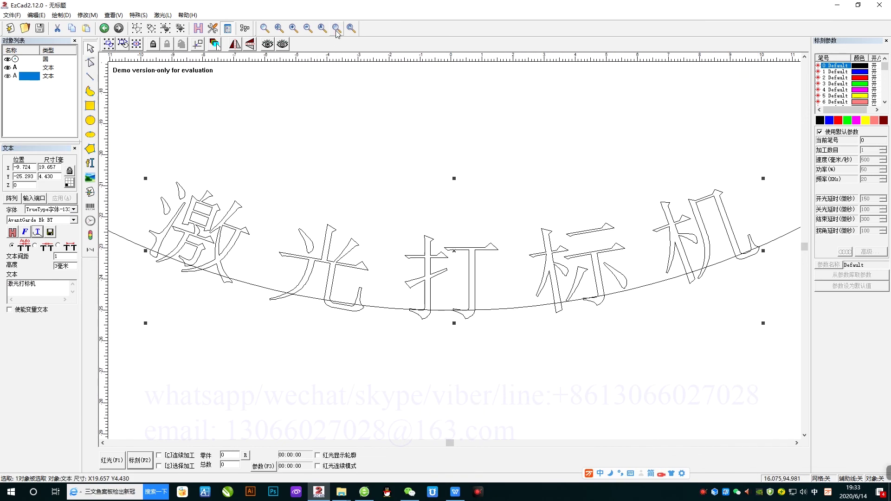
scroll(489, 255, down, 2)
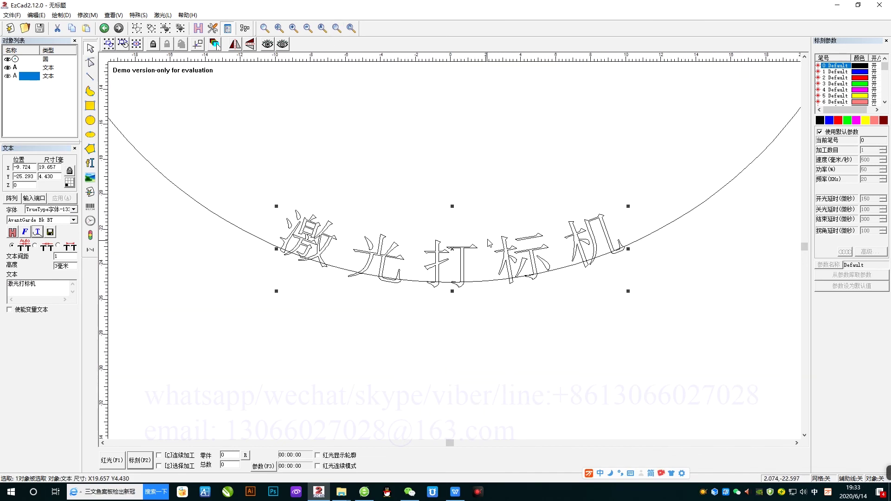
scroll(489, 246, up, 2)
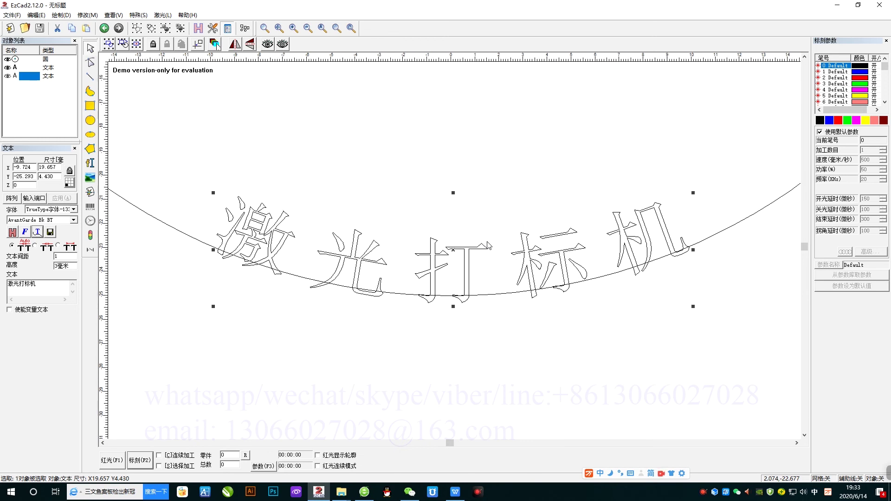
scroll(489, 246, down, 1)
scroll(489, 246, down, 4)
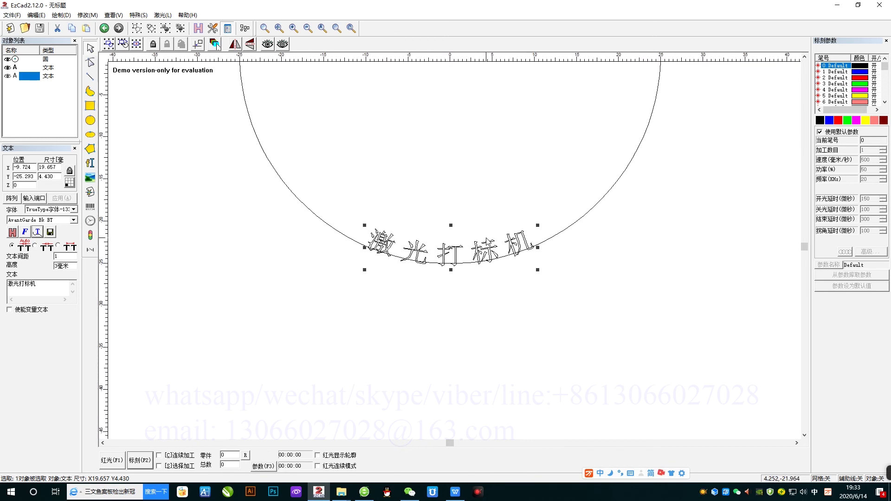
click(21, 67)
click(336, 28)
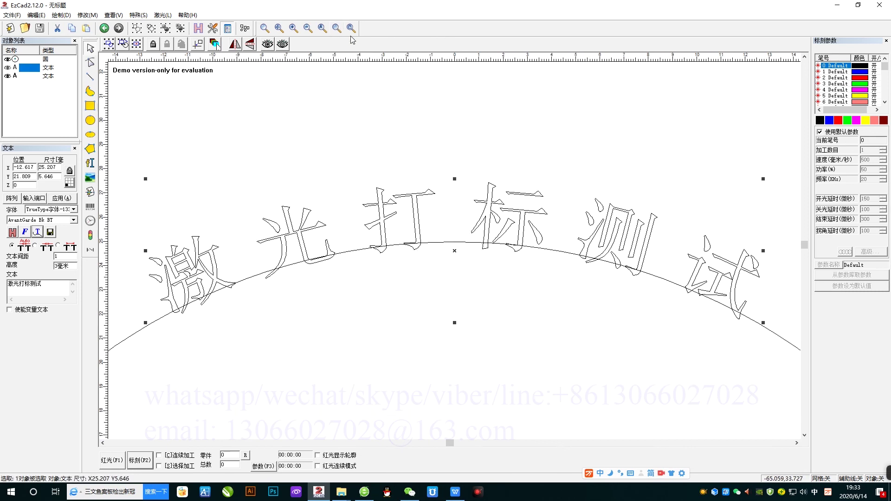
scroll(468, 195, down, 5)
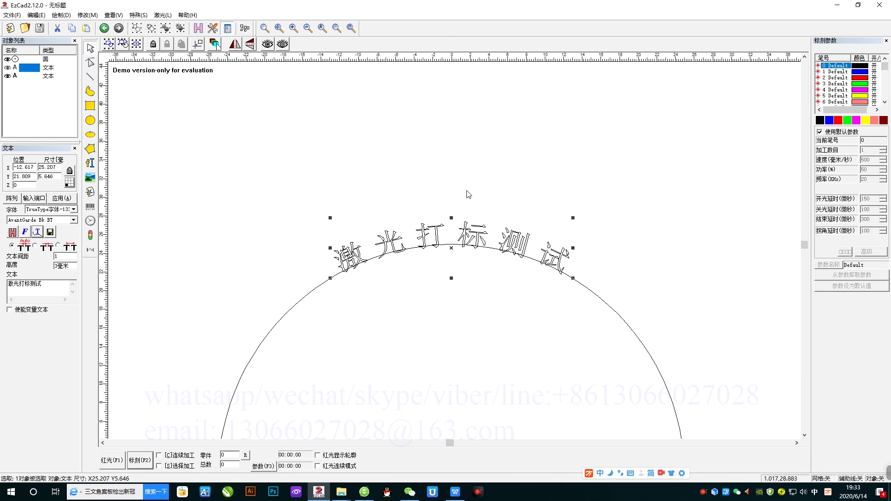
scroll(468, 195, up, 5)
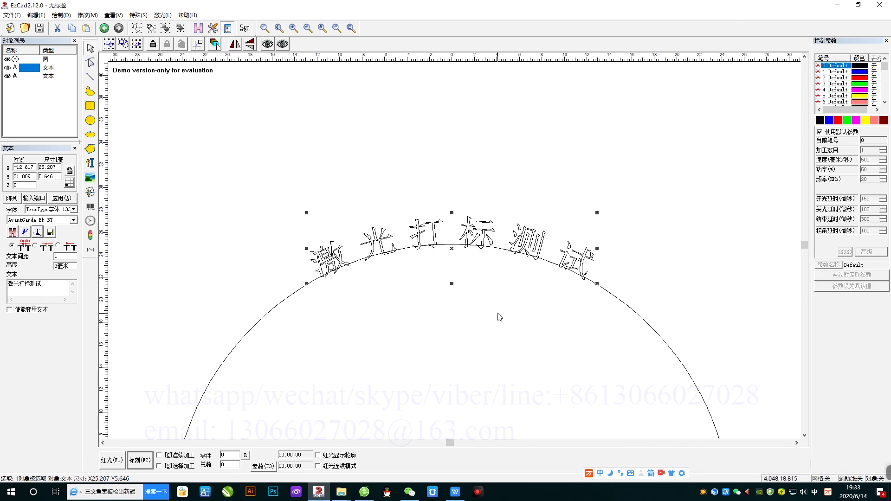
scroll(503, 277, down, 3)
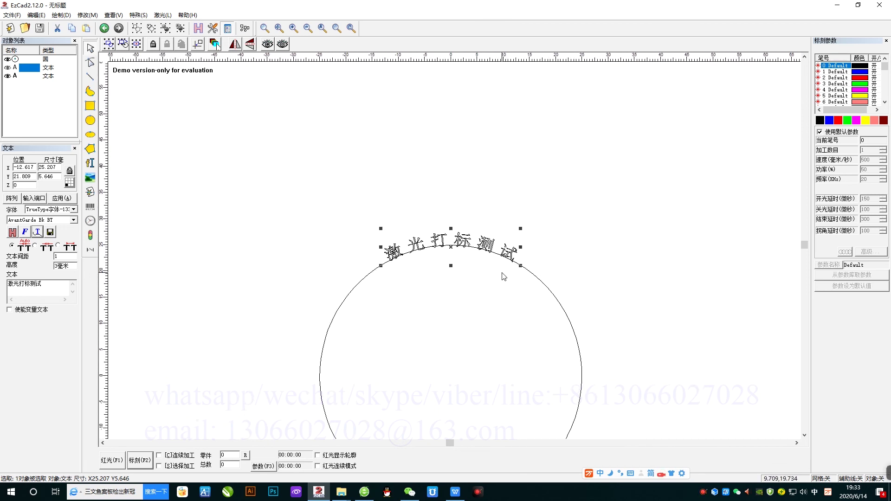
Delete the 50 mm guide circle, keeping both curved texts.
click(198, 28)
click(508, 162)
scroll(512, 318, down, 1)
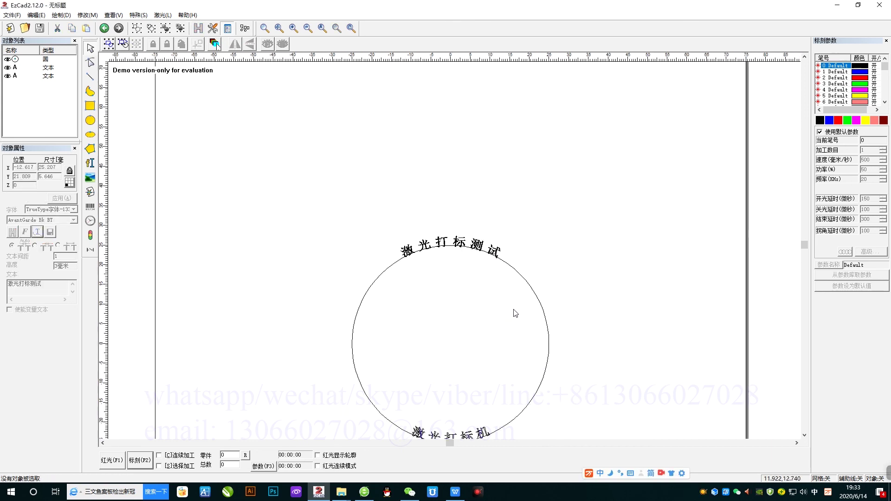
click(538, 301)
click(26, 77)
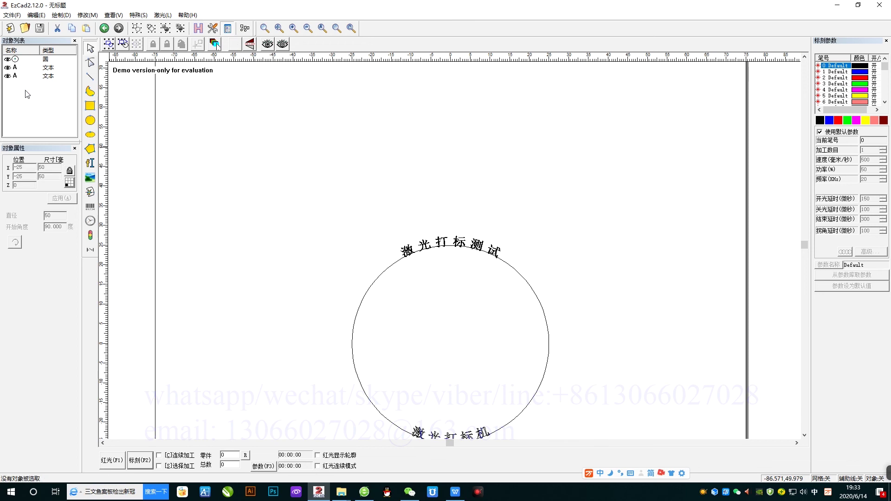
click(26, 70)
click(27, 60)
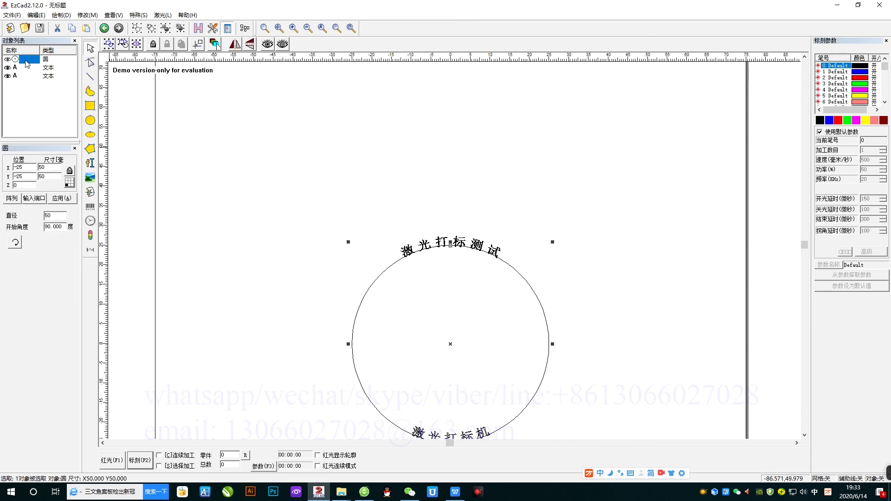
key(Delete)
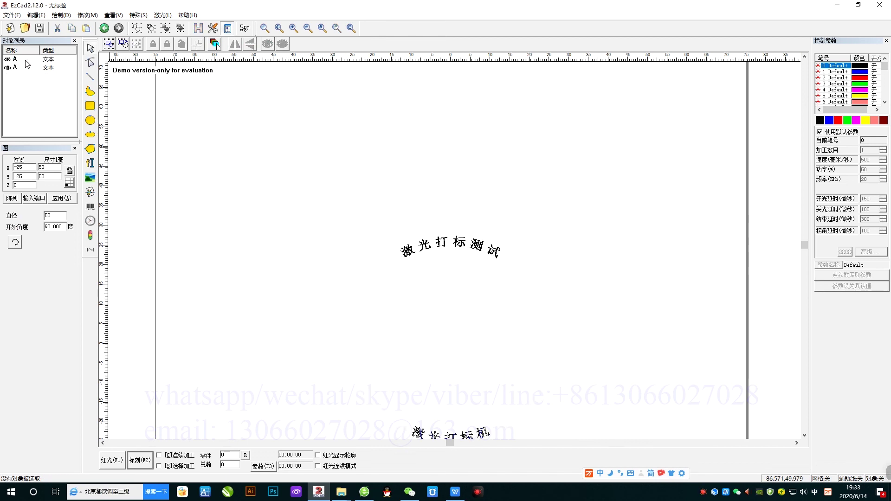
Select the upper curved text 激光打标测试 in the drawing.
click(313, 196)
drag(312, 197, 567, 328)
scroll(548, 329, down, 1)
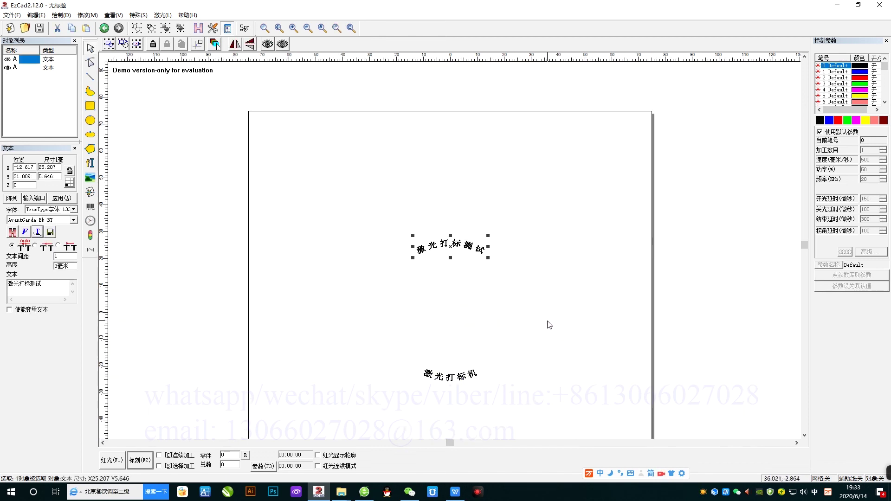
click(478, 492)
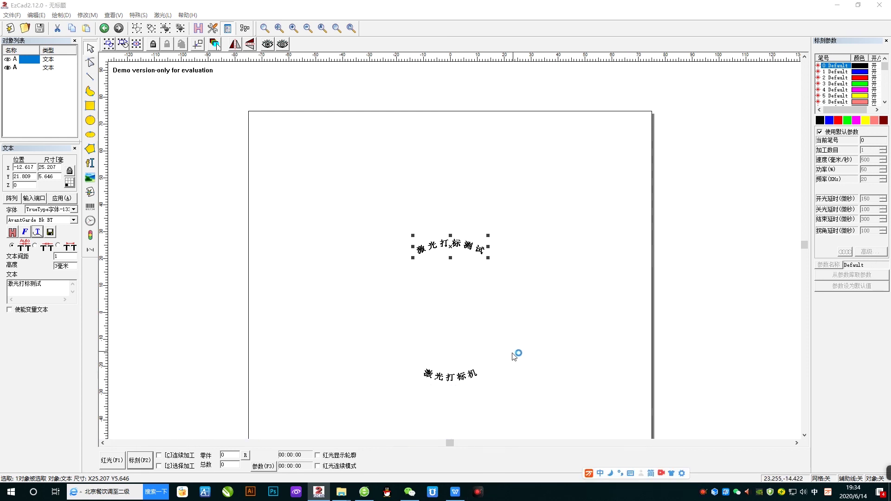